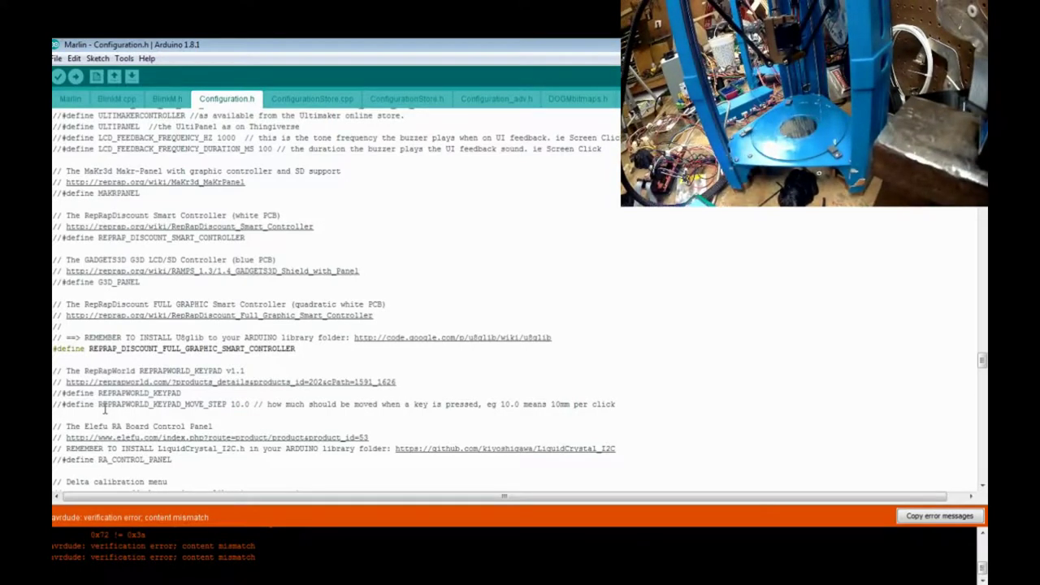
Switch to the Simplify3D machine control panel and connect to the printer on COM7 at 250000 baud
key(alt+Tab)
key(alt+Tab)
key(alt+Tab)
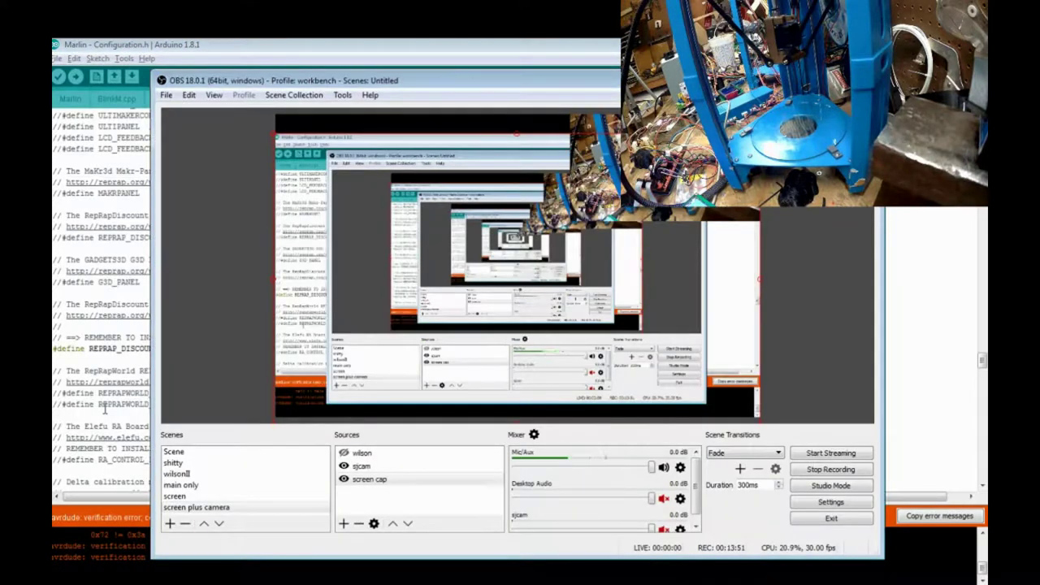
key(alt+Tab)
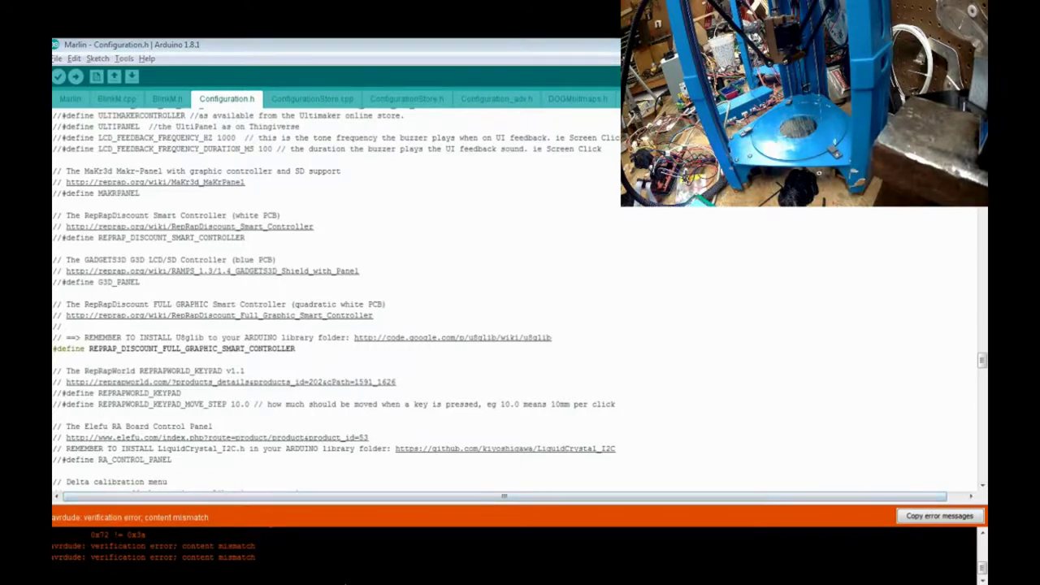
key(alt+Tab)
click(266, 113)
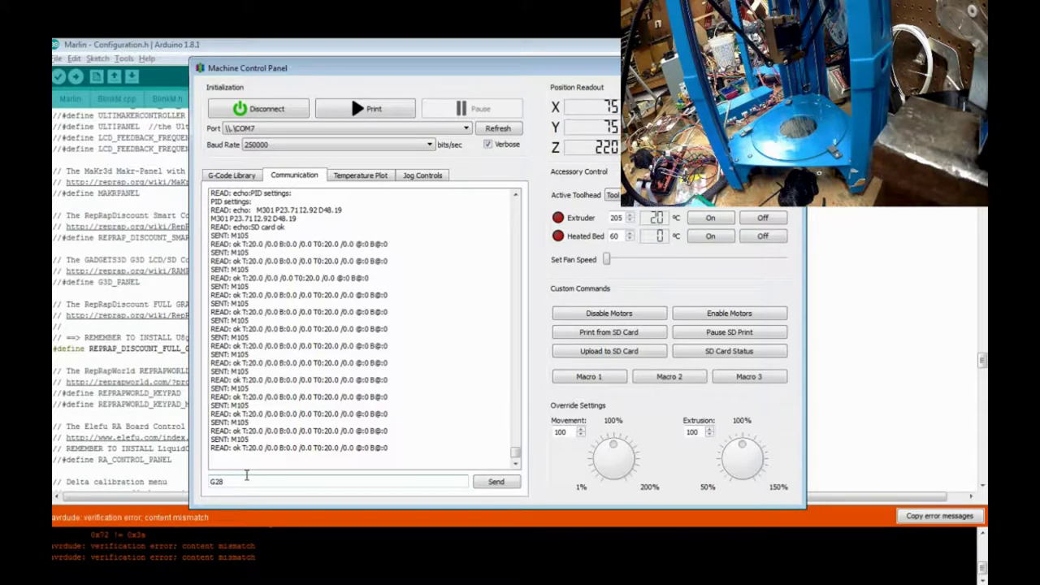
Send the M119 command to the printer to query the status of its endstops
double_click(241, 480)
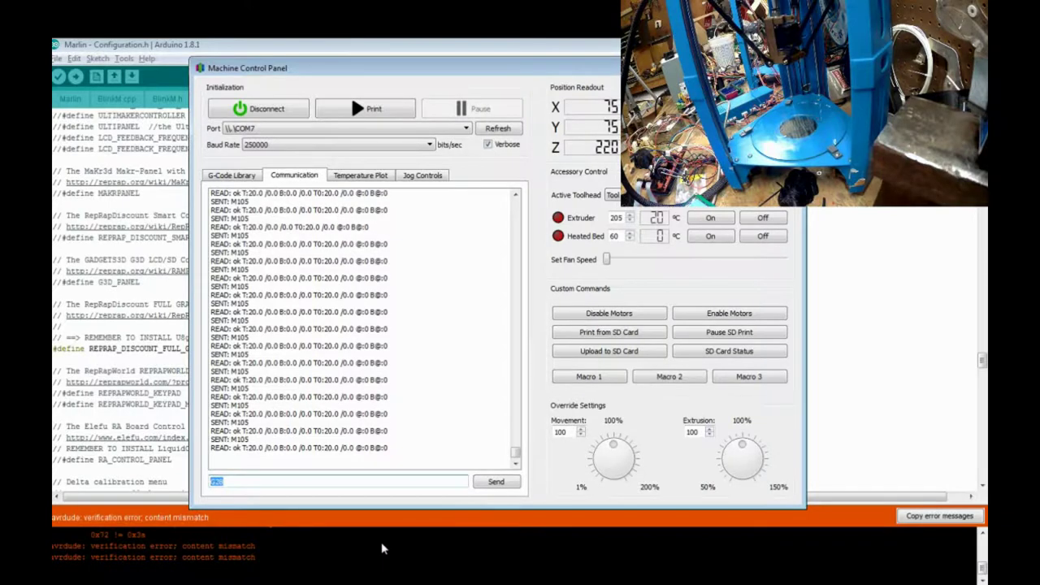
text(M119)
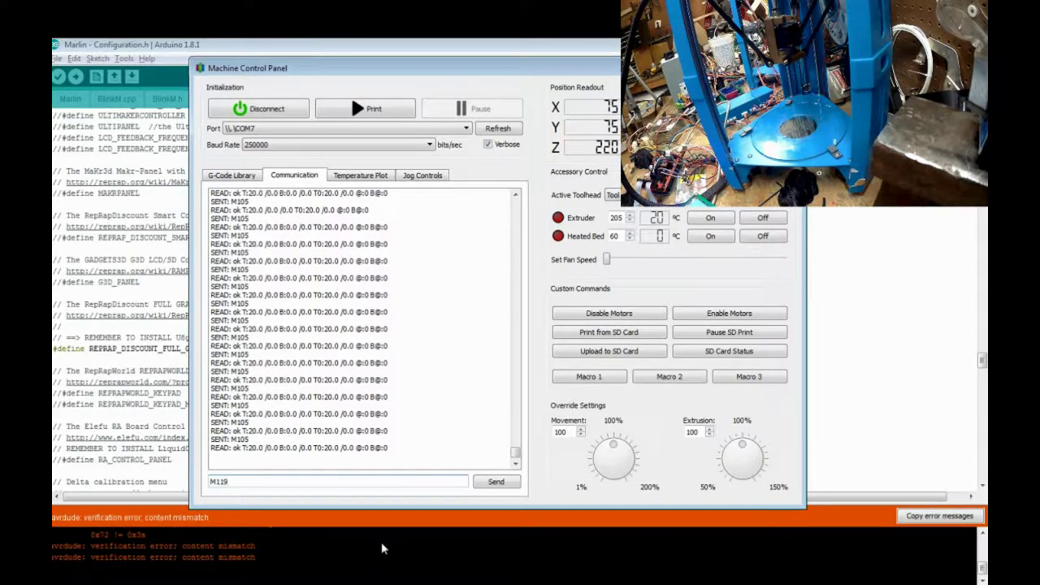
key(Return)
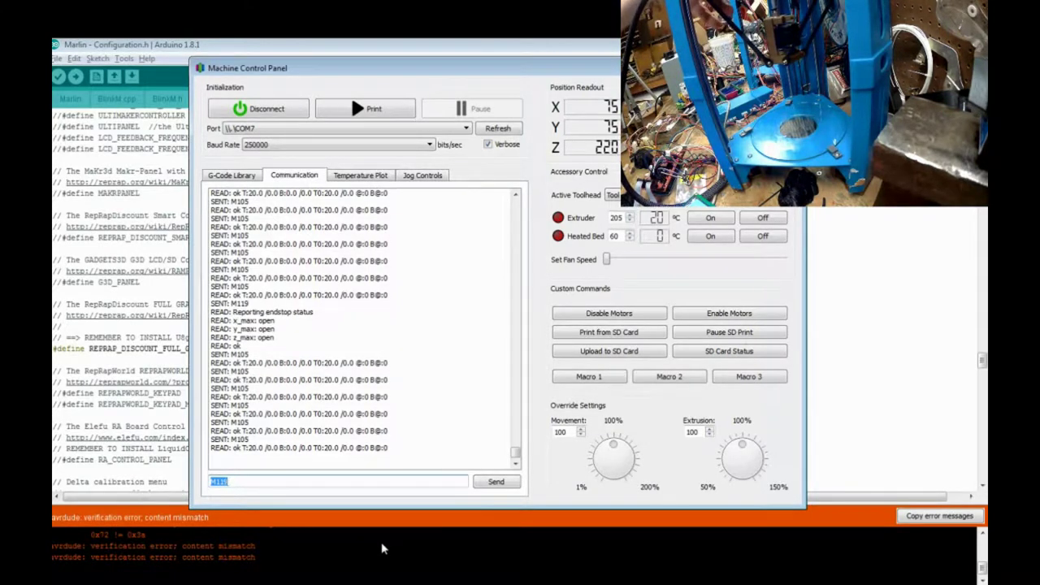
Resend M119 repeatedly while the endstop switches are pressed by hand, checking the X, Y and Z responses
key(Return)
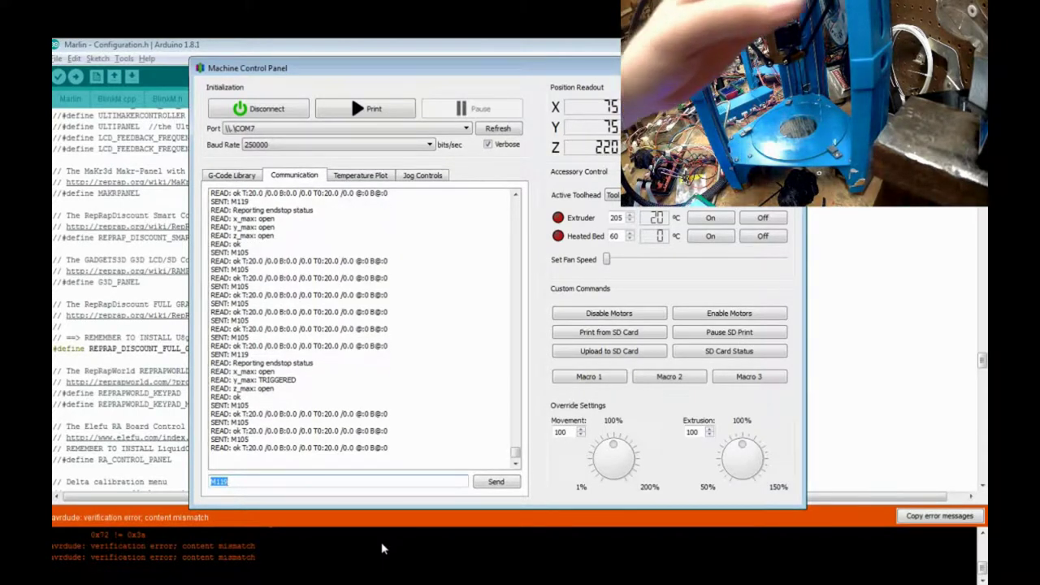
key(Return)
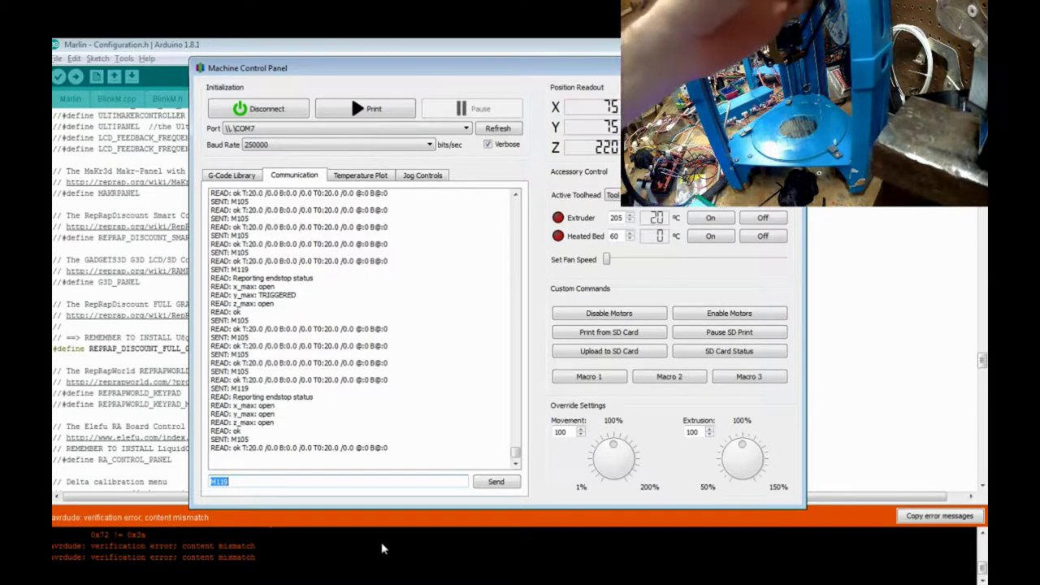
key(Return)
key(Return)
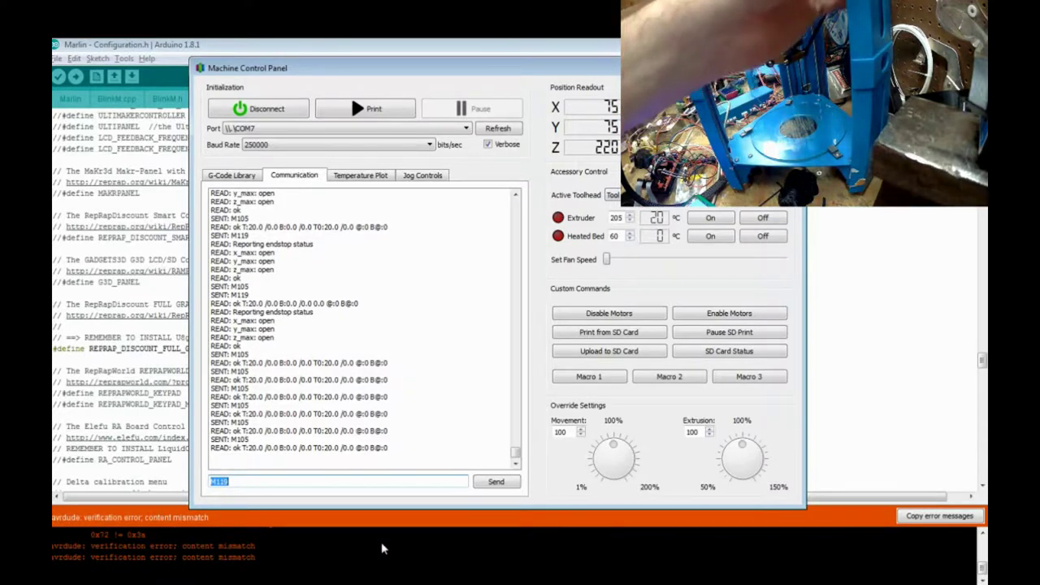
key(Return)
key(Return)
key(Return)
key(Return)
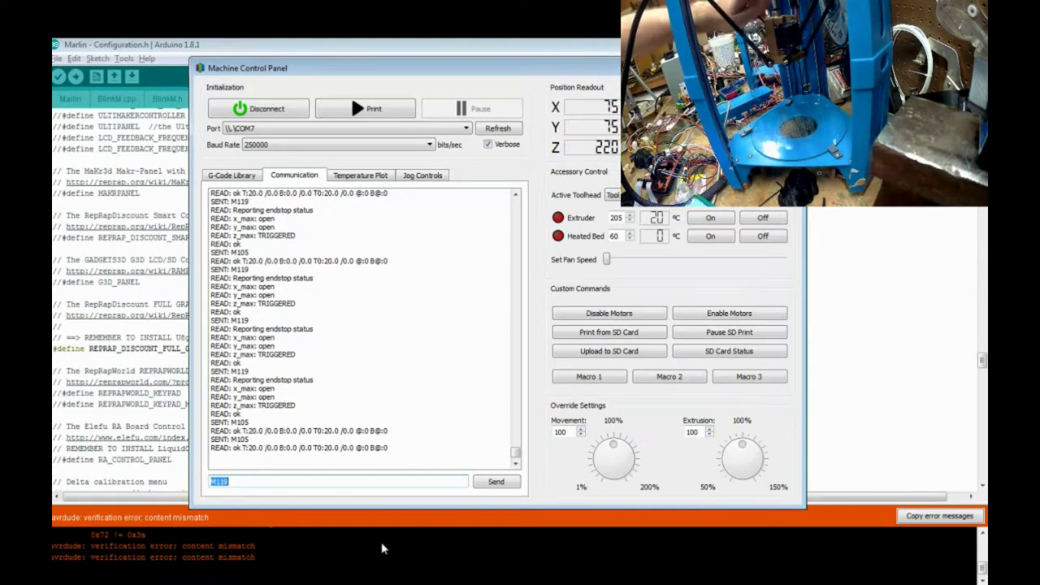
key(Return)
key(Return)
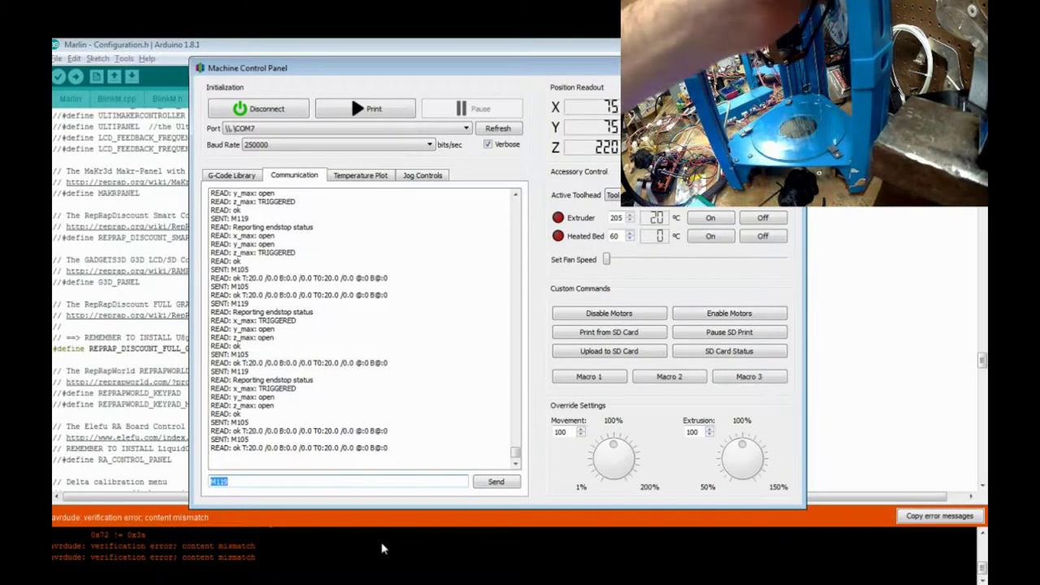
key(Return)
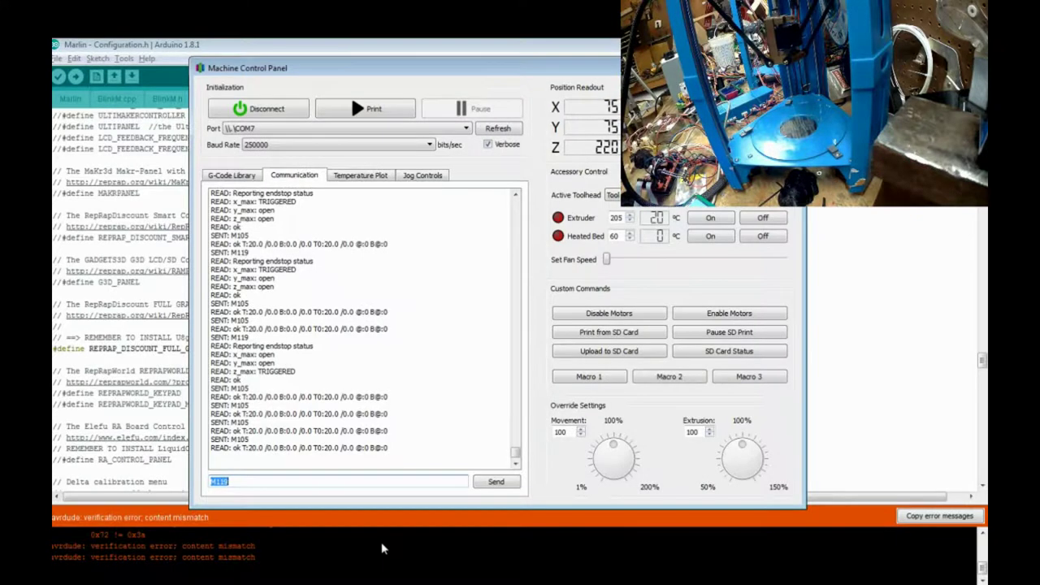
key(Return)
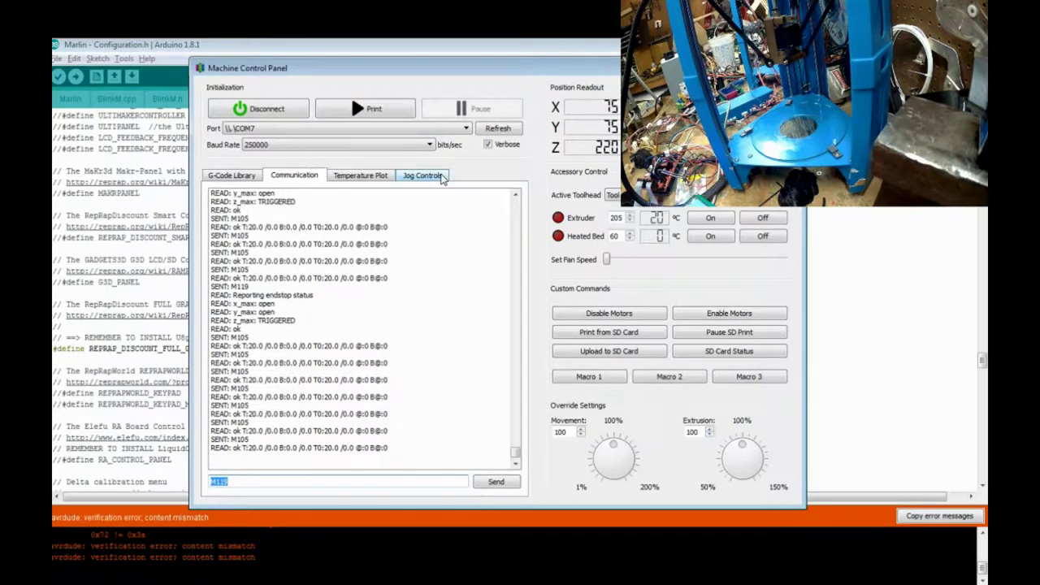
Test Z-axis jogging with downward moves, followed by three upward moves of 10 mm each
click(443, 178)
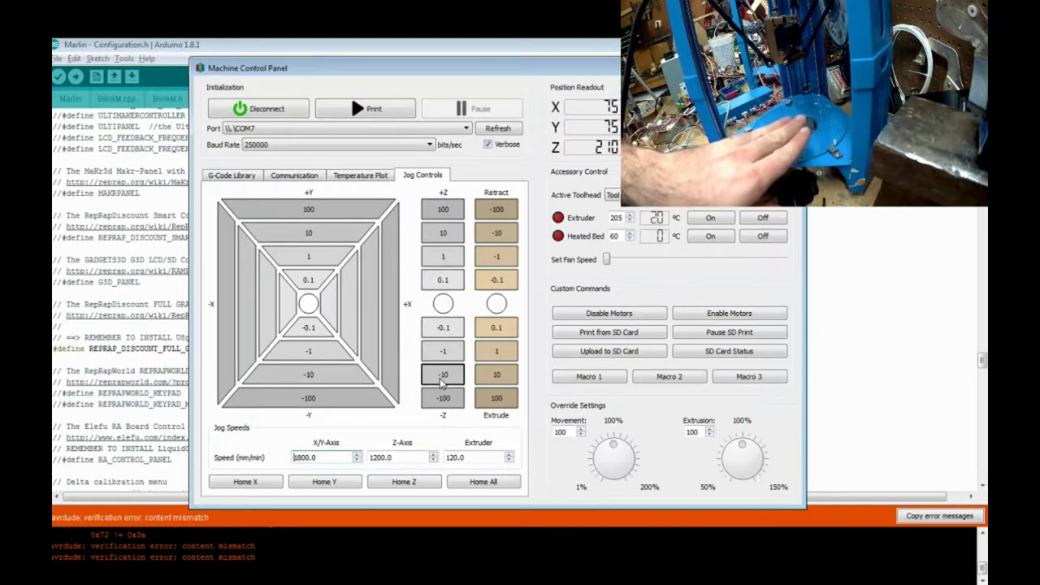
click(442, 332)
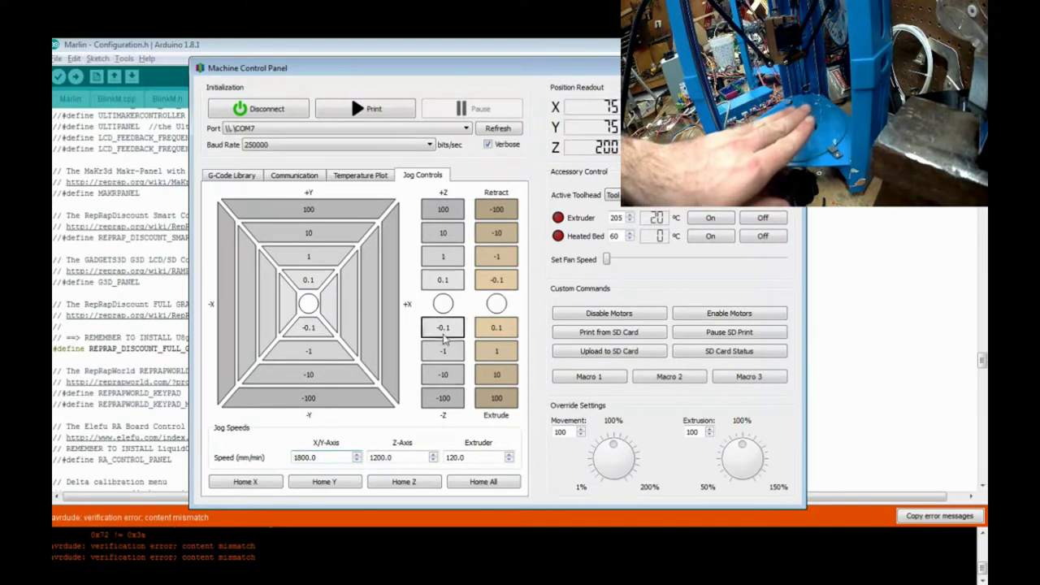
click(445, 237)
click(445, 237)
click(445, 236)
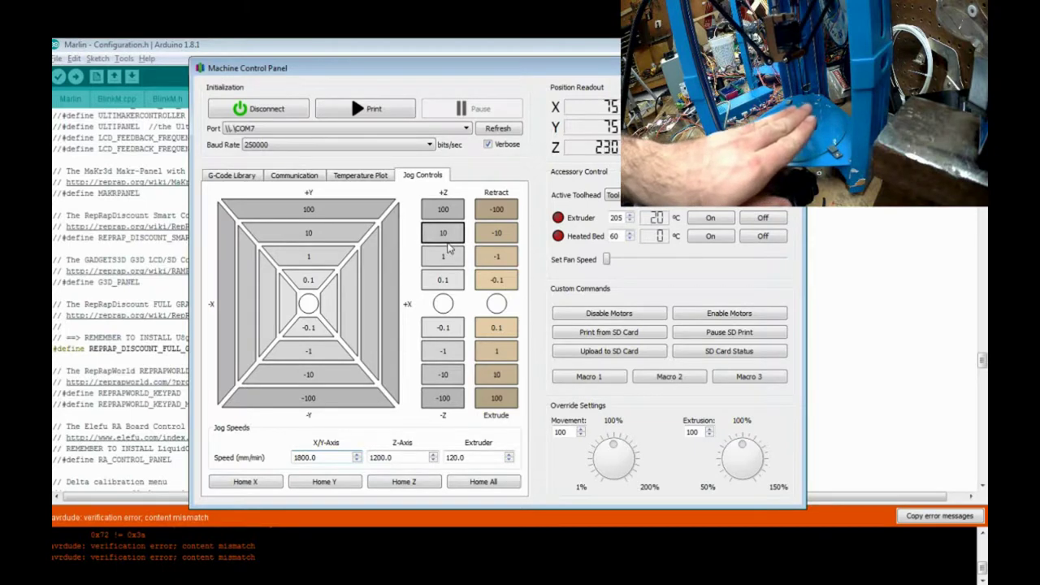
Send the G29 command to the printer, followed by G28 to home all axes
click(312, 178)
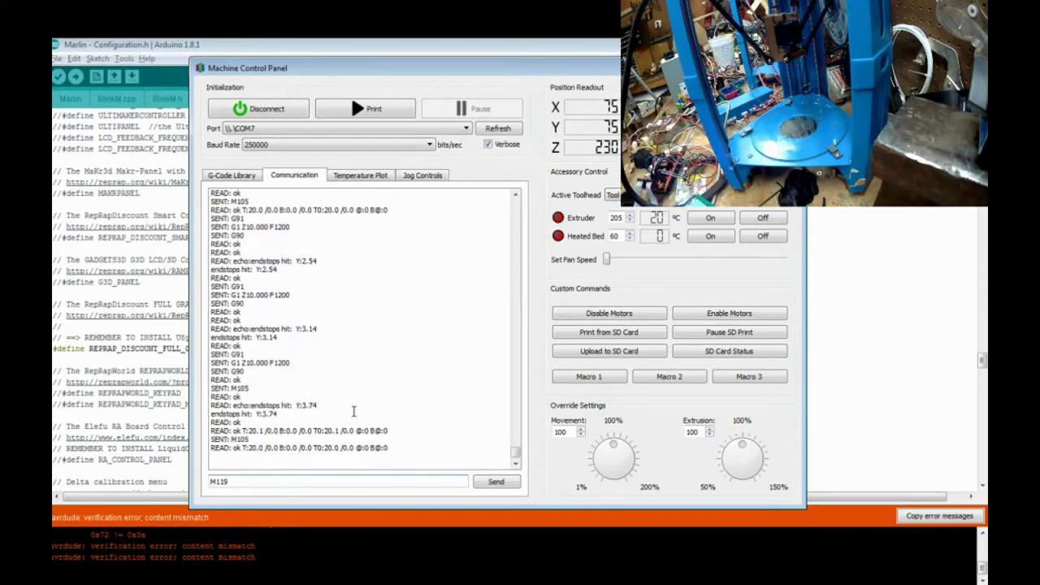
key(BackSpace)
key(BackSpace)
key(BackSpace)
key(BackSpace)
text(G29)
key(Return)
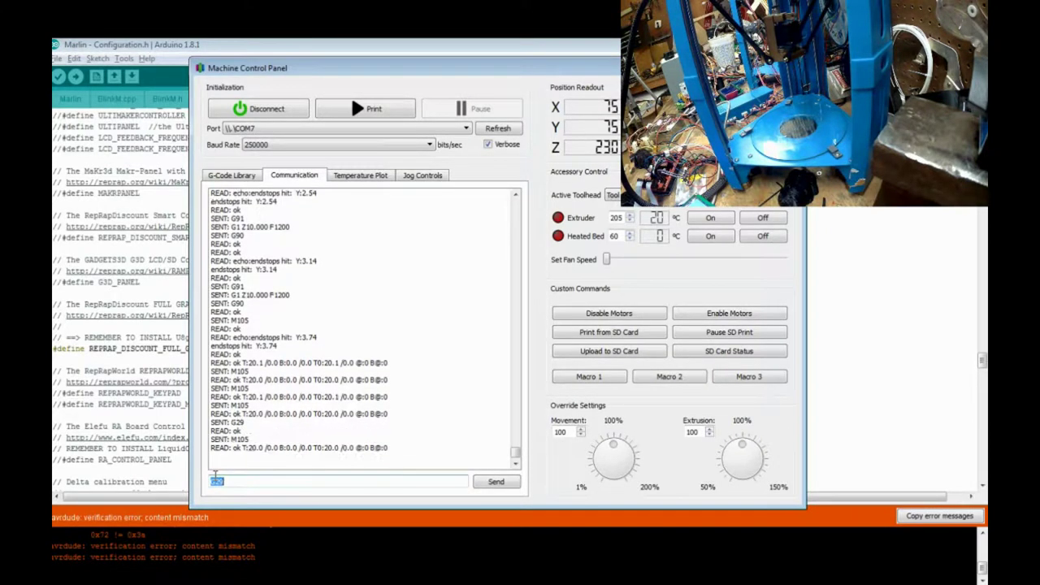
text(G28)
key(Return)
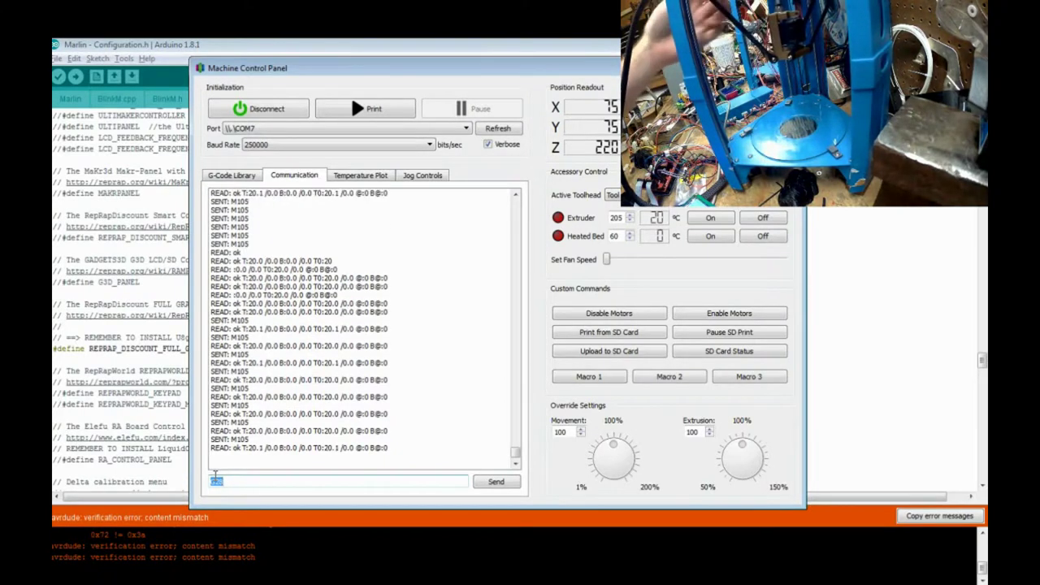
Jog the Z axis down 30 mm in three 10 mm moves
click(414, 177)
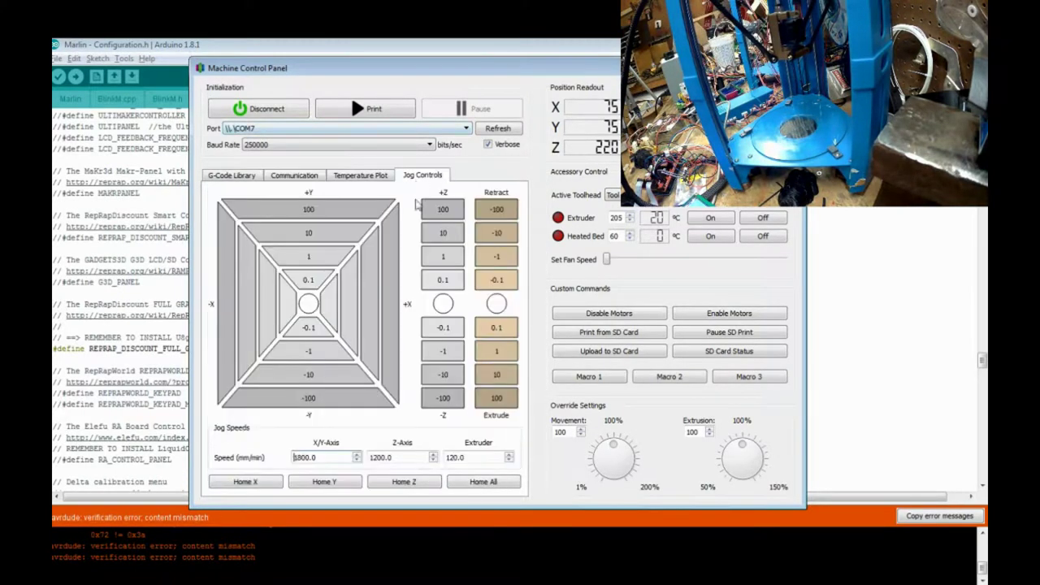
click(460, 381)
click(459, 382)
click(459, 383)
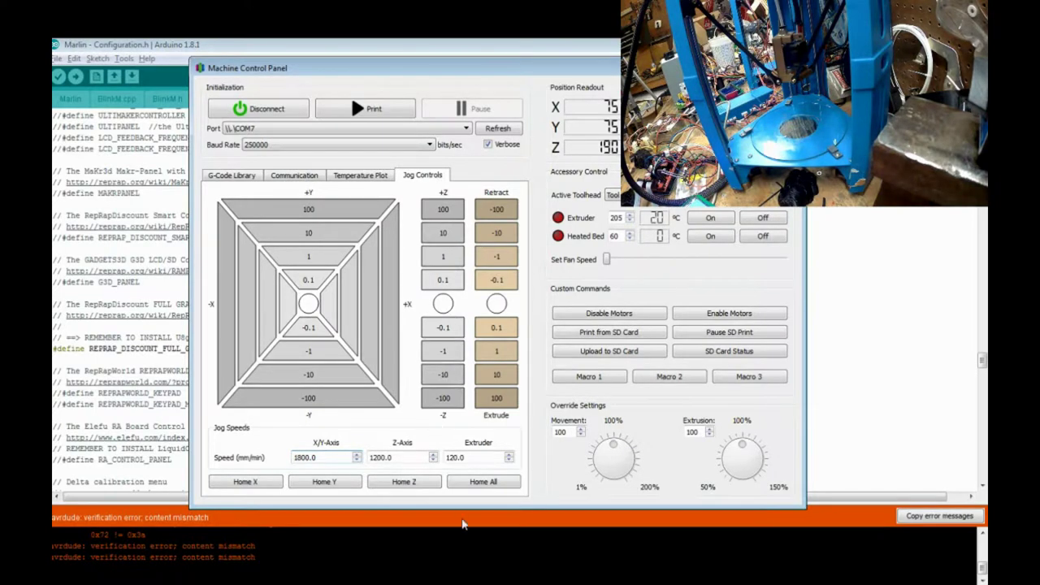
Disable and re-enable the stepper motors, and home the printer again with G28
click(616, 315)
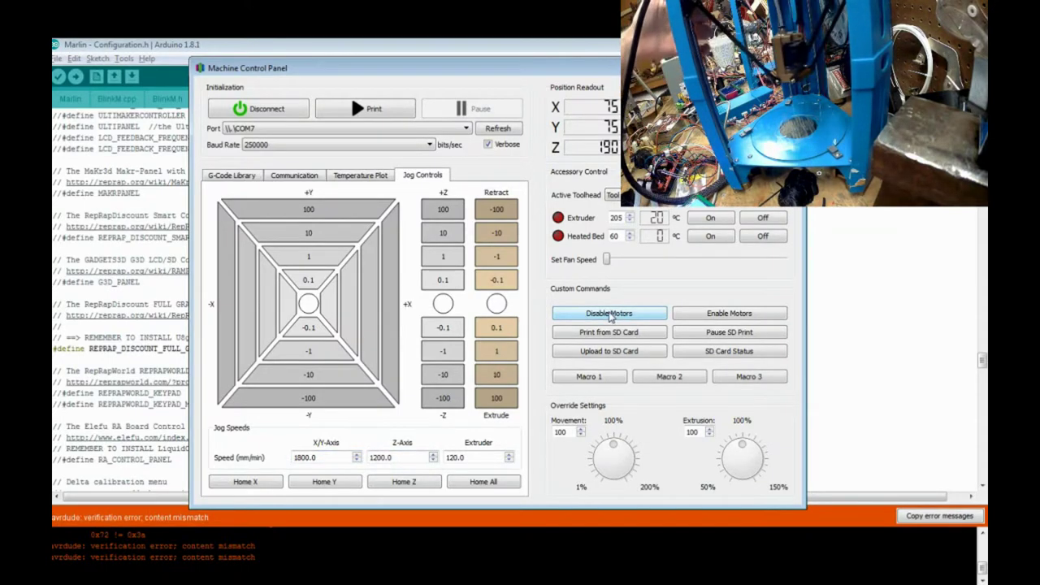
click(760, 320)
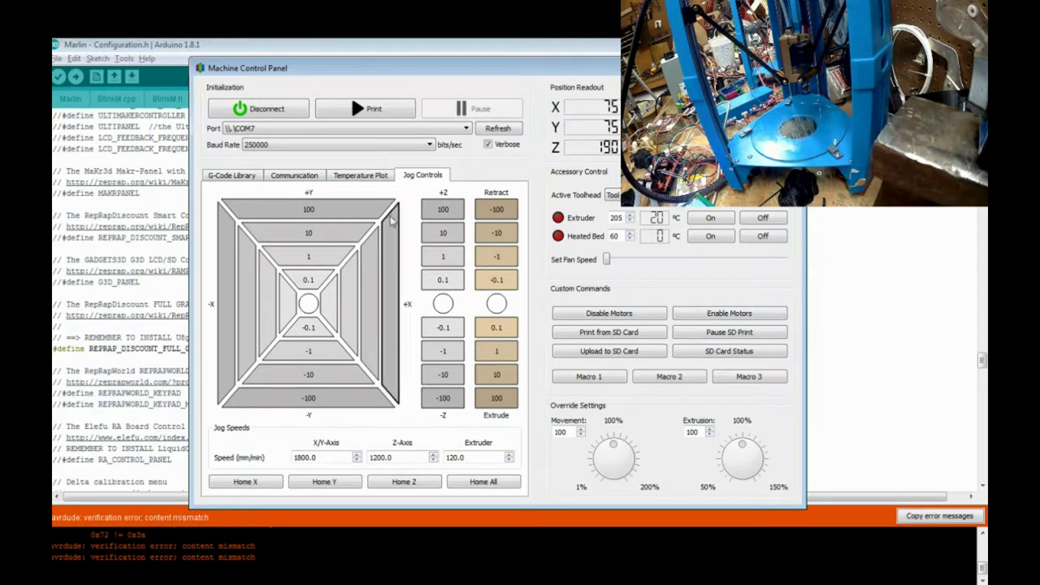
click(297, 176)
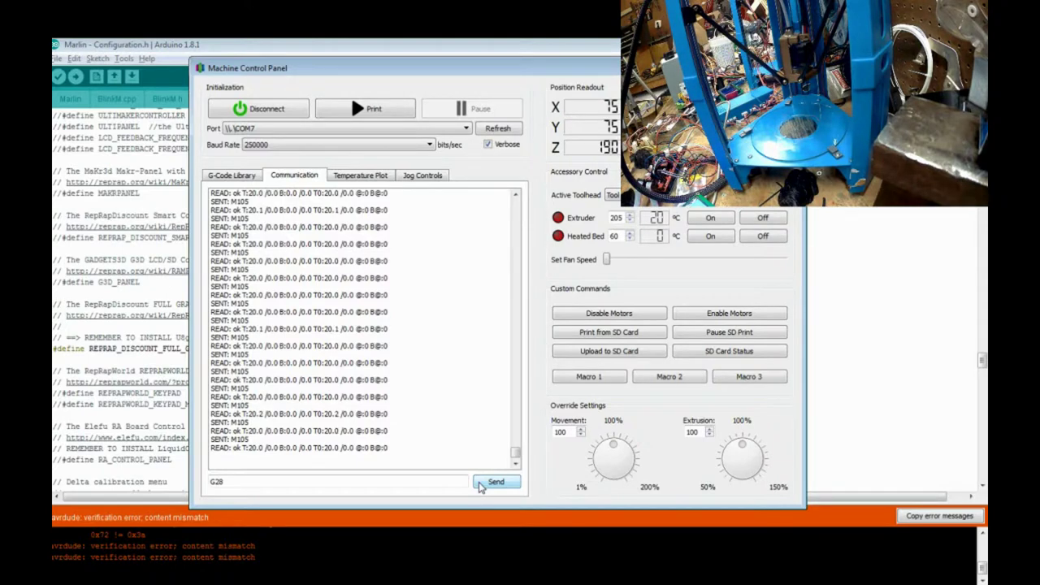
click(492, 481)
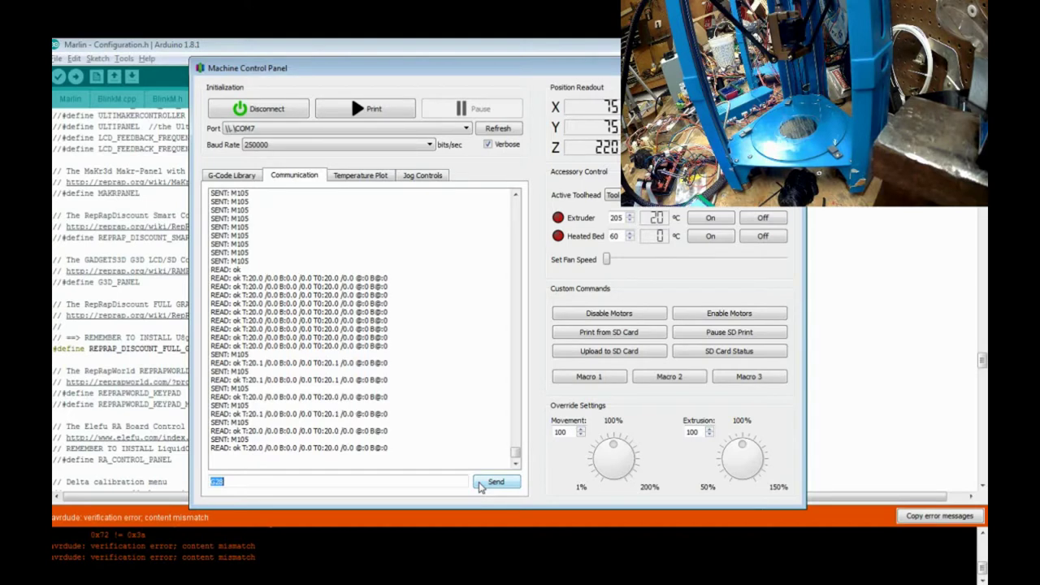
Turn on the extruder heater at 205 °C and bring up the jog controls
click(703, 220)
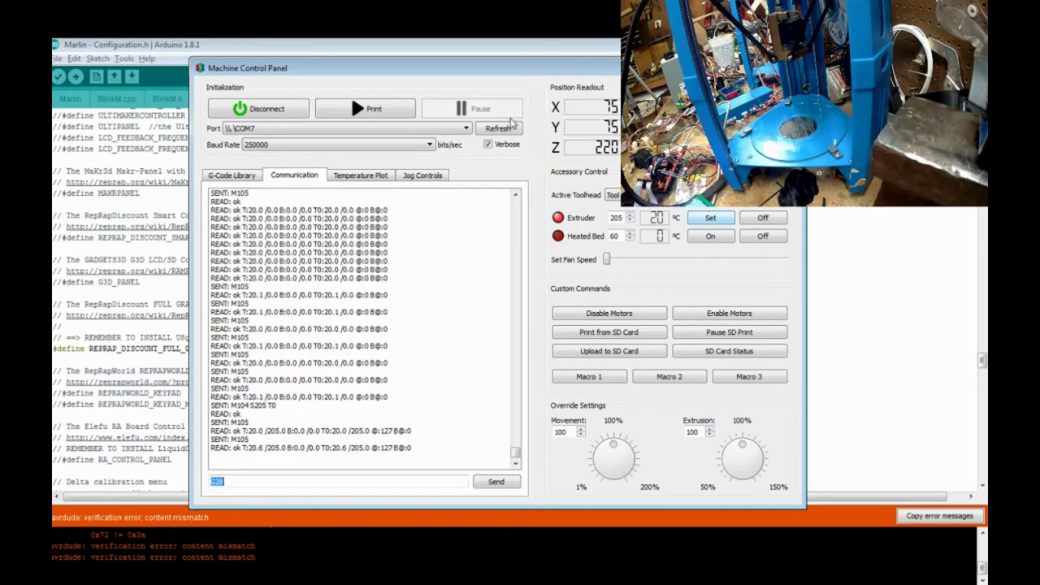
click(426, 179)
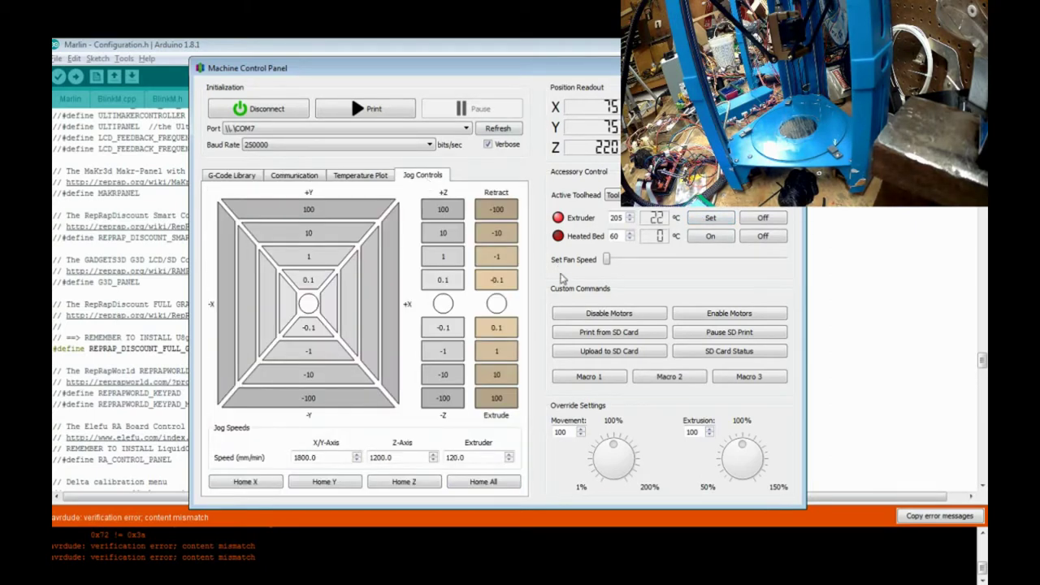